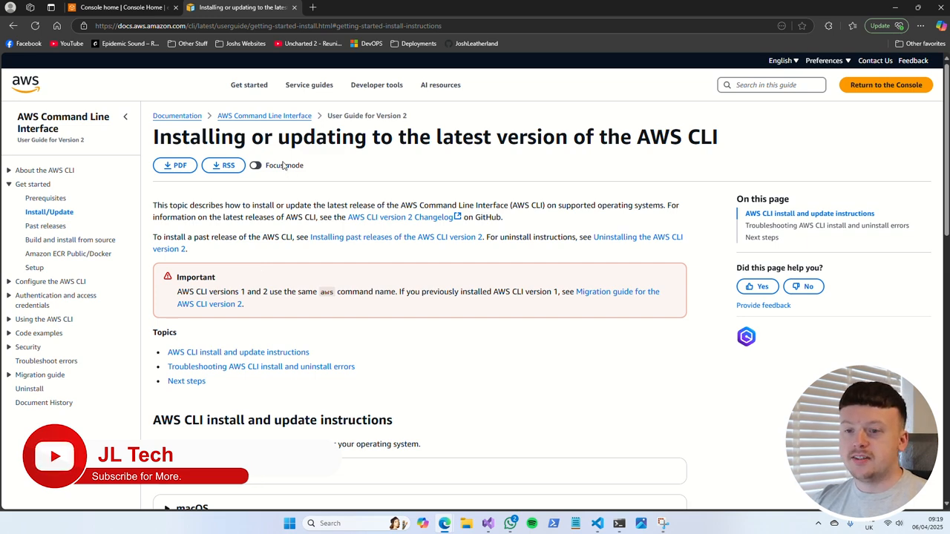
- Download the 64-bit AWS CLI MSI installer from the Windows install instructions
scroll(208, 335, down, 2)
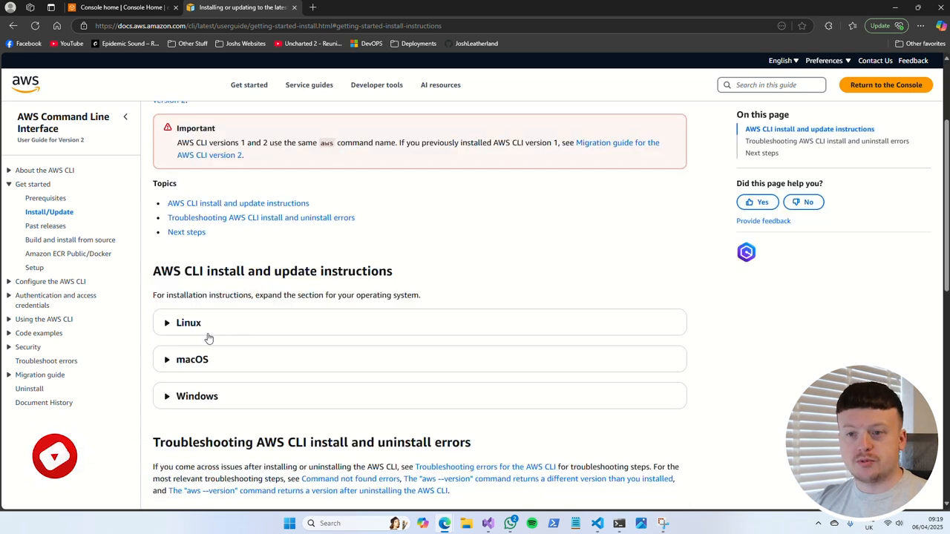
click(220, 398)
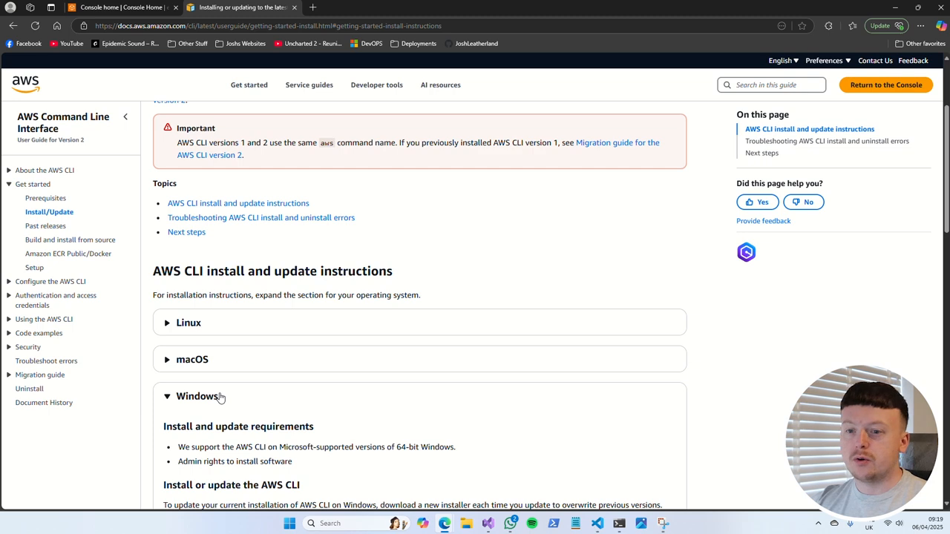
scroll(220, 398, down, 2)
scroll(215, 306, down, 1)
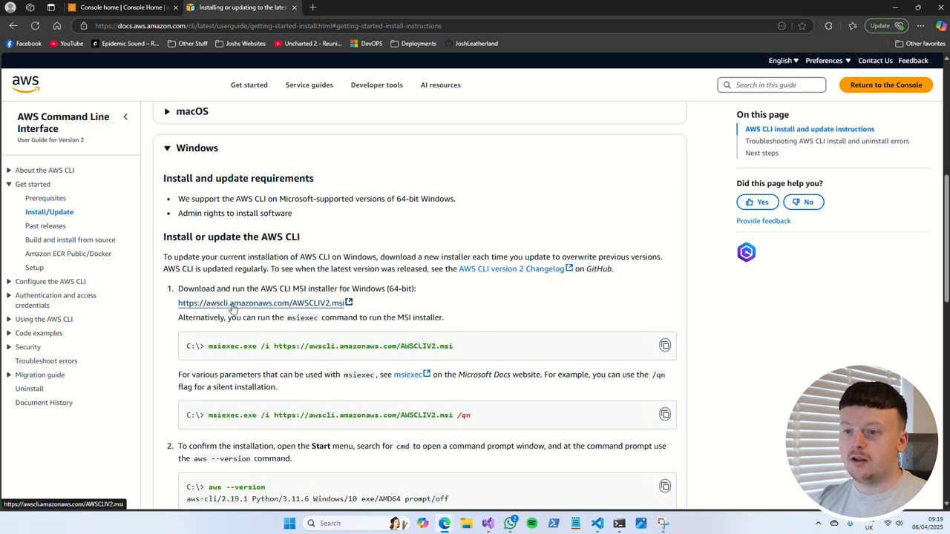
click(246, 304)
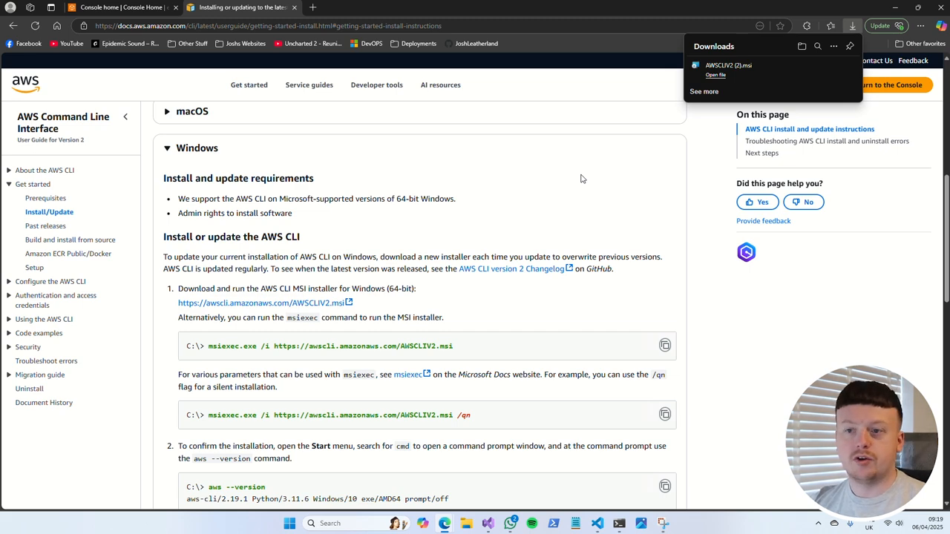
- Switch to the AWS console, find the IAM service and open its list of users
click(125, 8)
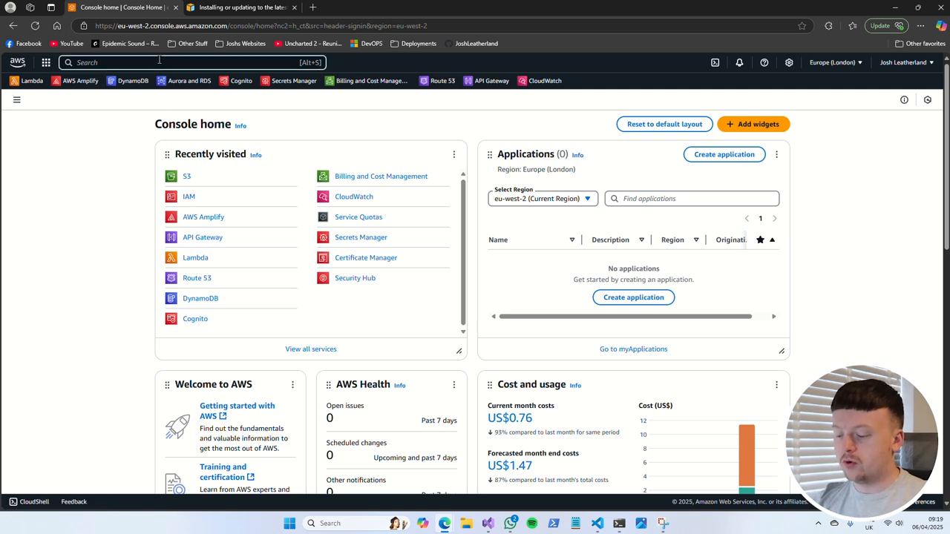
text(IAM)
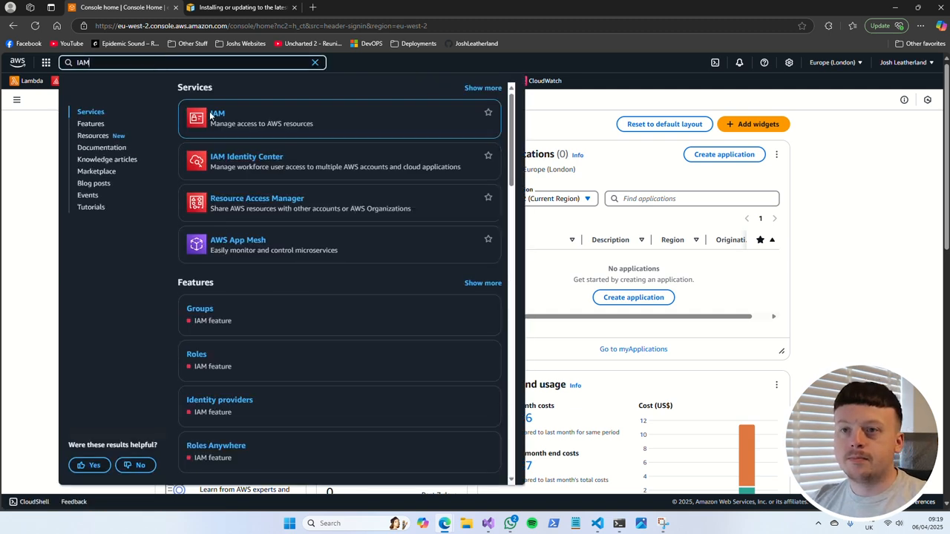
click(215, 115)
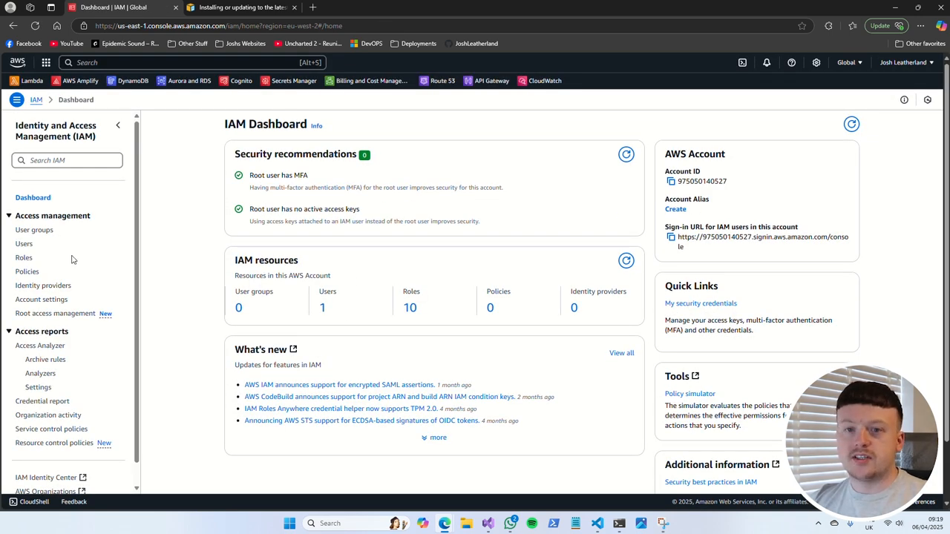
click(24, 244)
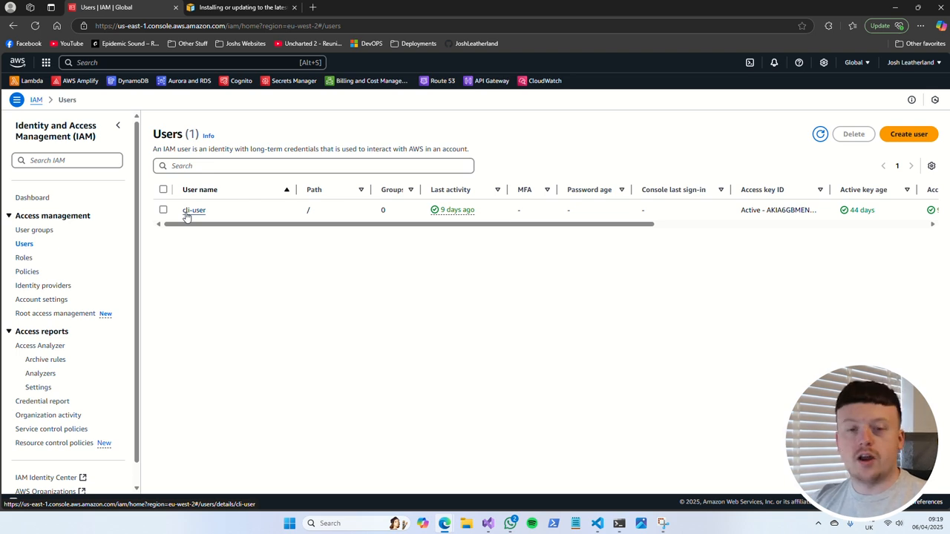
- Start a new IAM user named youtubetutorial and choose to attach permission policies directly
click(915, 134)
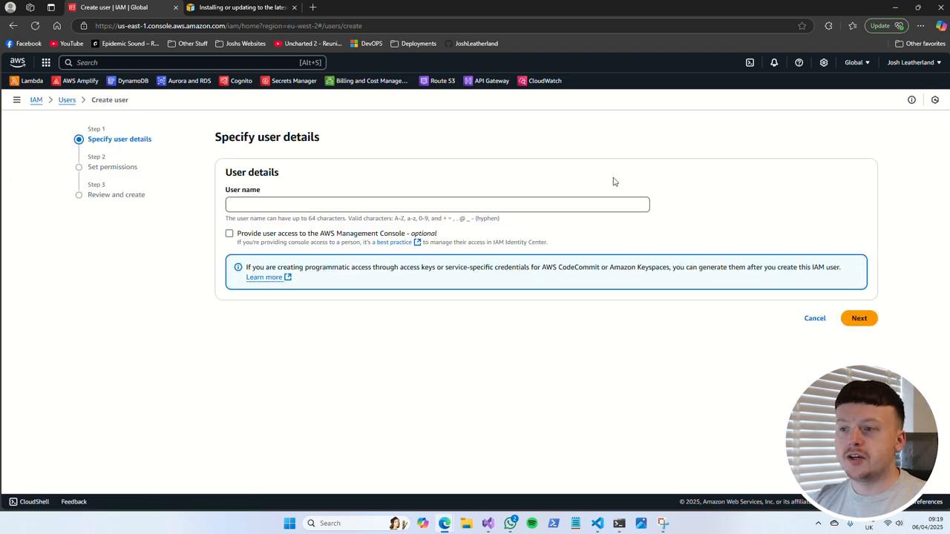
click(567, 202)
text(youtub)
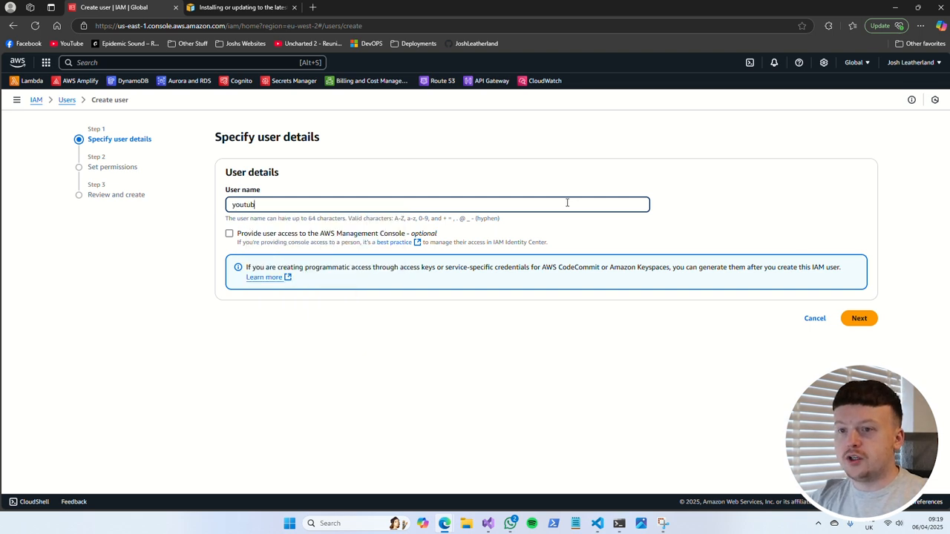
text(etutorial)
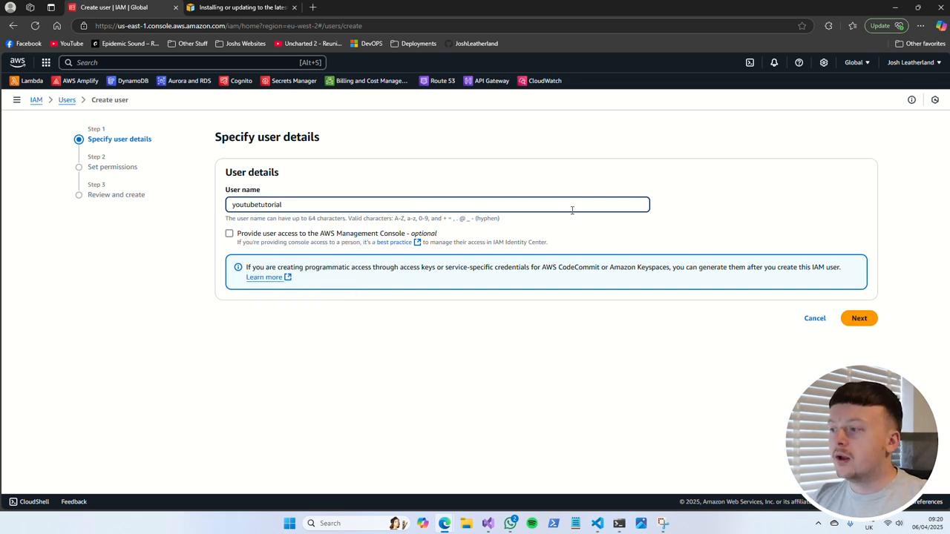
click(859, 318)
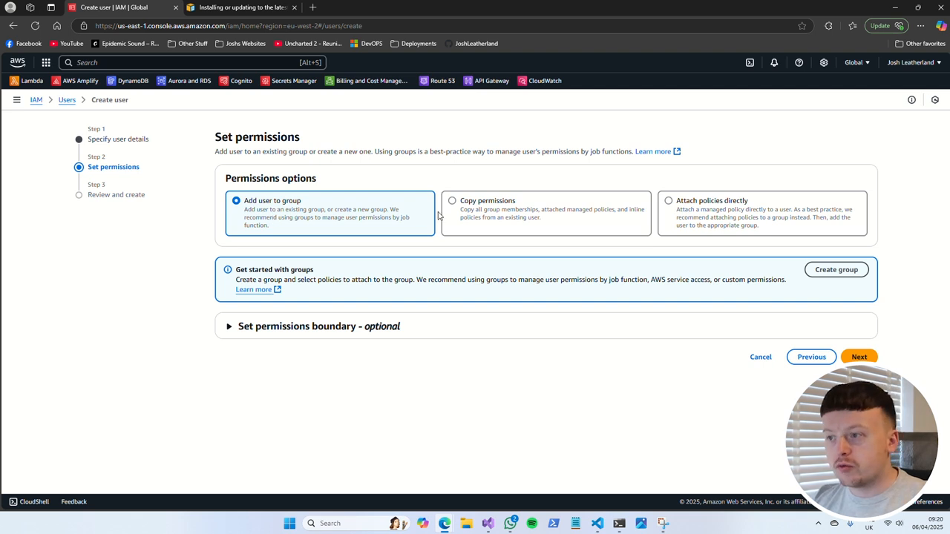
click(674, 201)
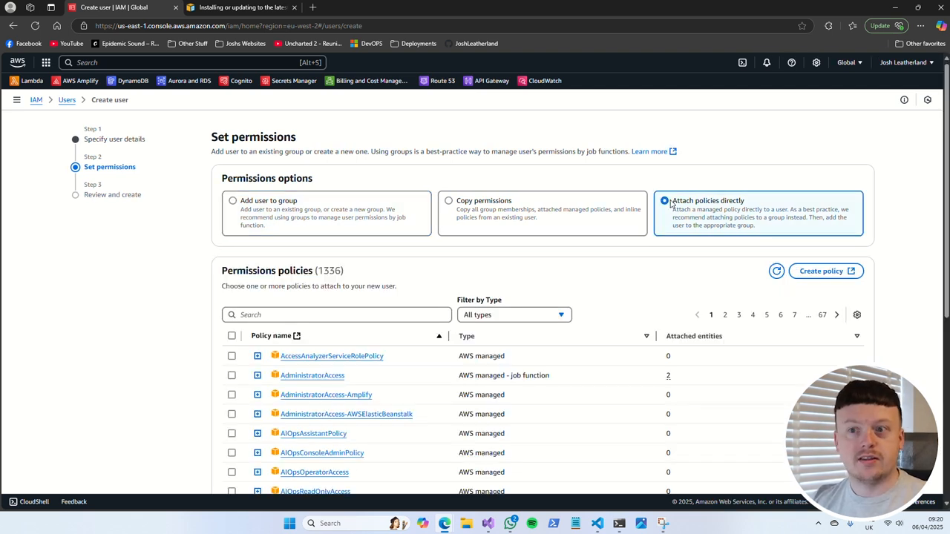
scroll(289, 342, down, 2)
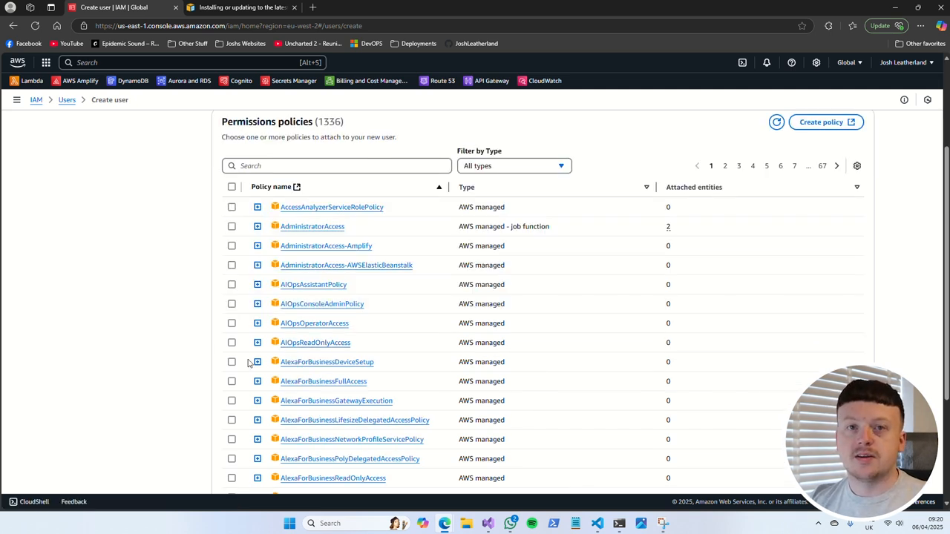
click(231, 226)
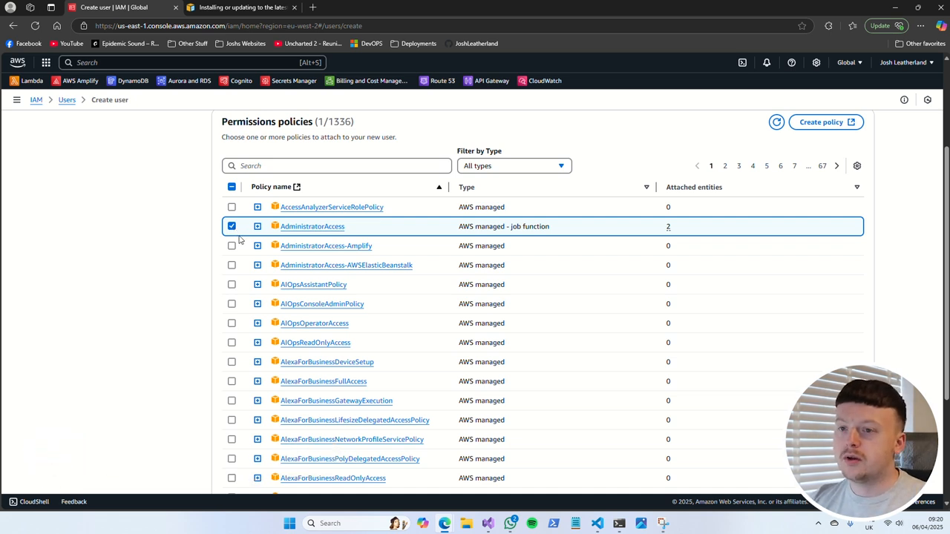
click(231, 226)
- Search the permissions policies for s3 and for dynamodb, and look through the service-specific access options
click(253, 166)
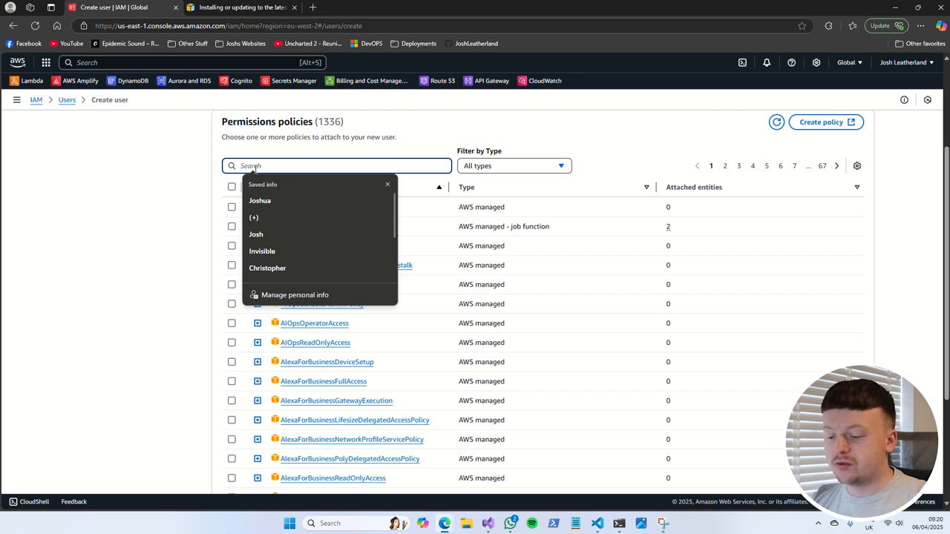
text(s3)
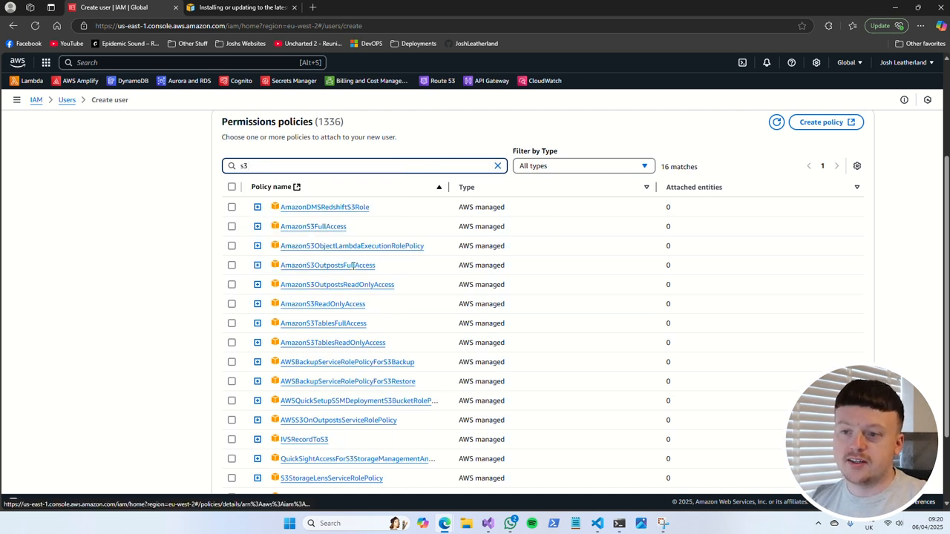
scroll(304, 343, down, 2)
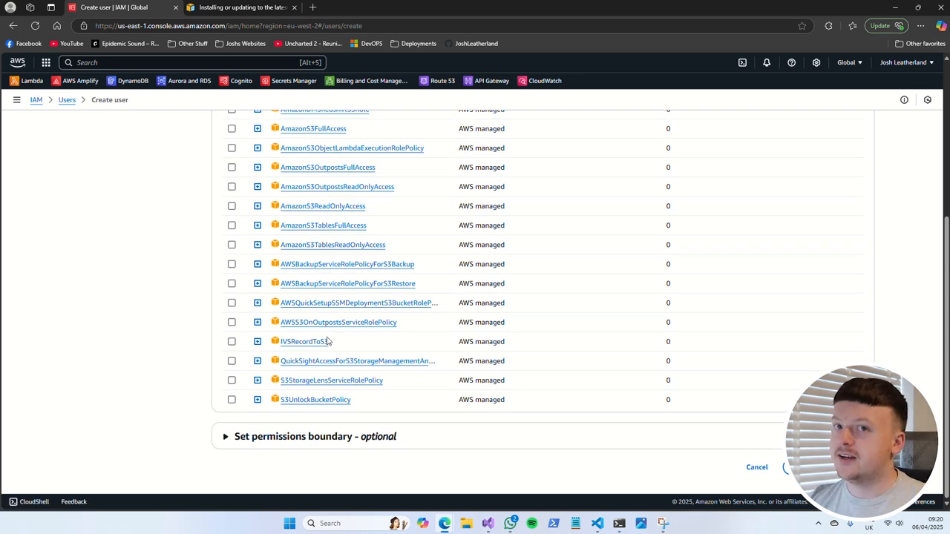
scroll(329, 339, up, 3)
double_click(280, 315)
text(d)
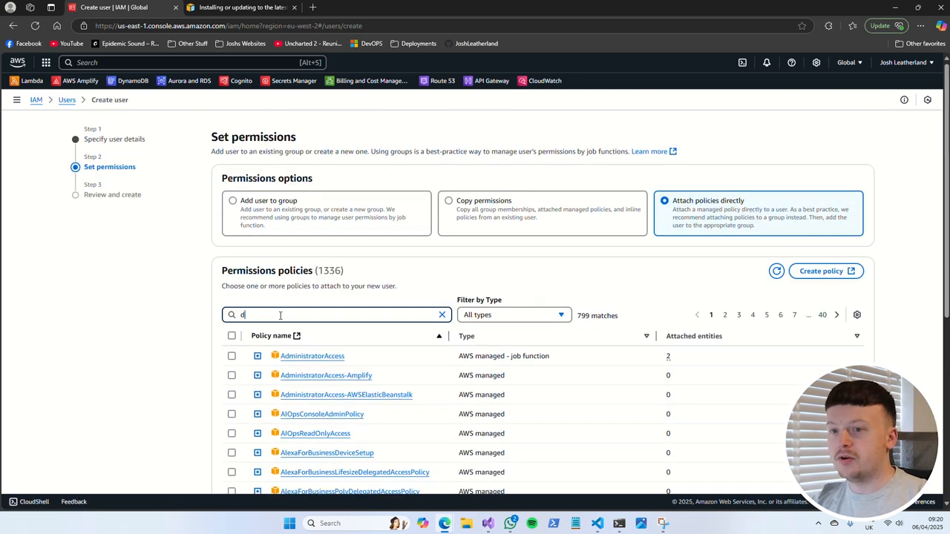
text(ynamodb)
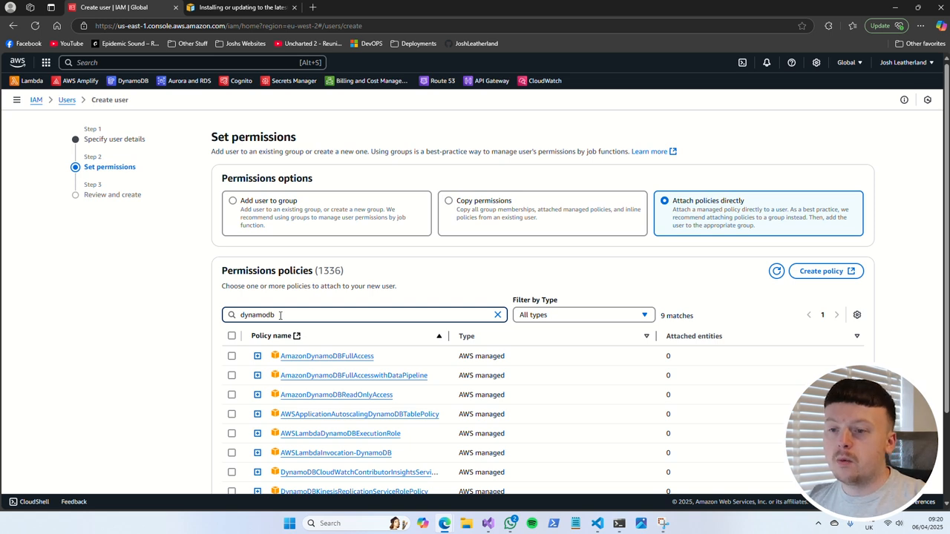
scroll(280, 315, down, 2)
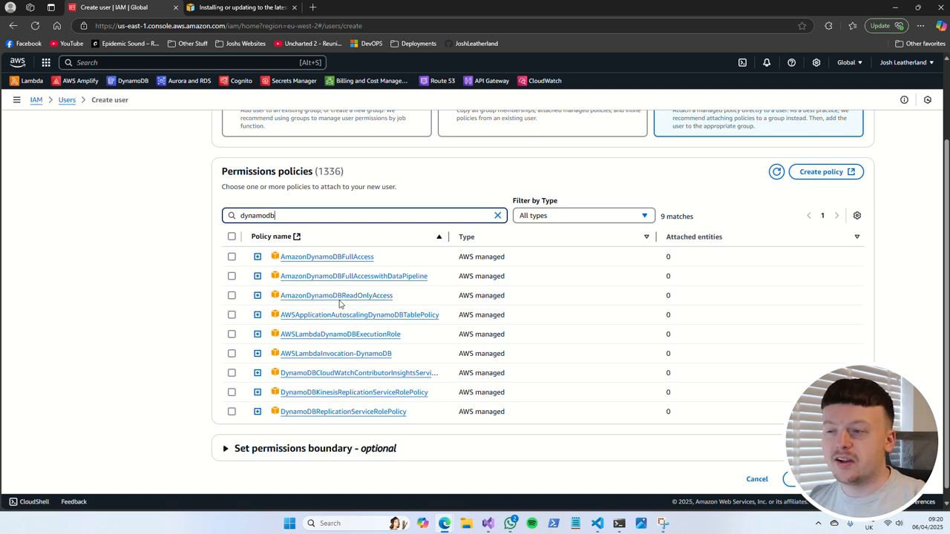
- Filter the policies by admin, select AdministratorAccess for the new user and continue to the review
key(ctrl+a)
text(admin)
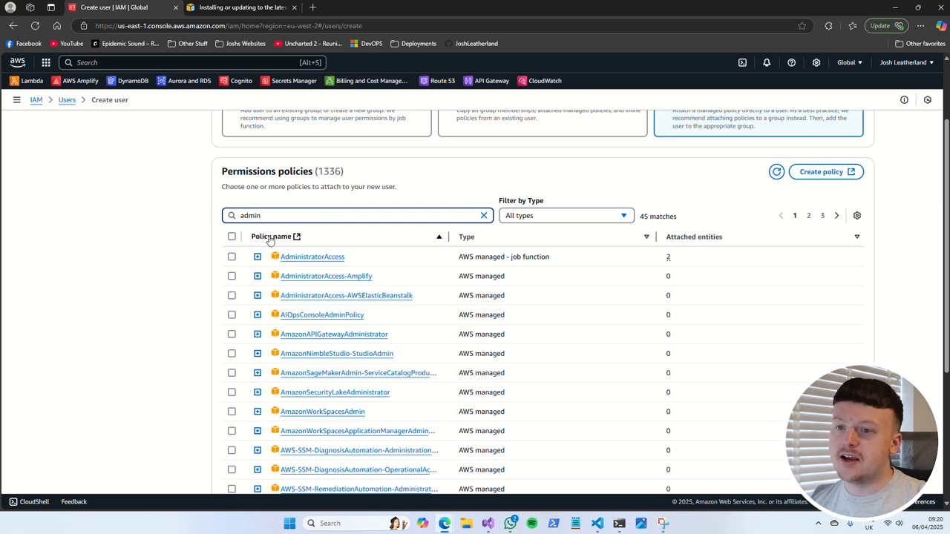
click(231, 256)
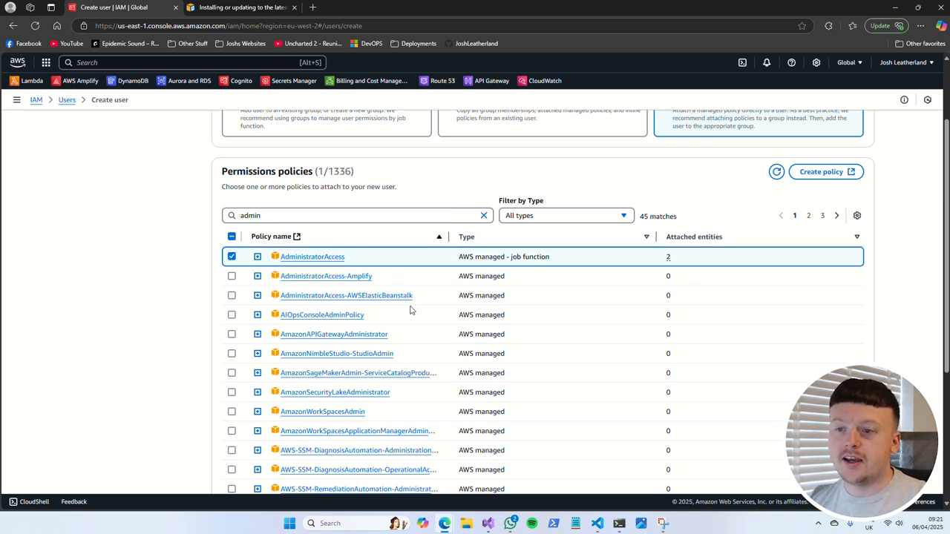
scroll(686, 358, down, 3)
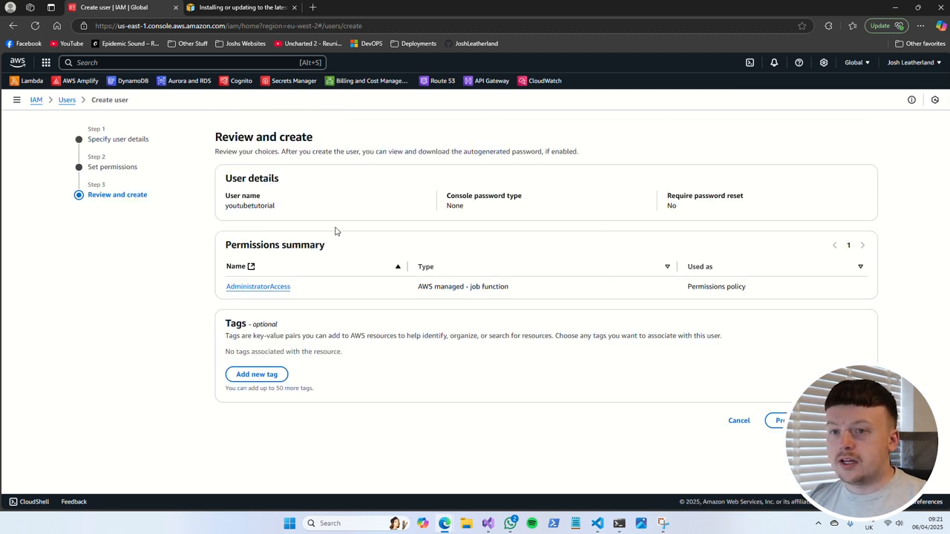
click(779, 421)
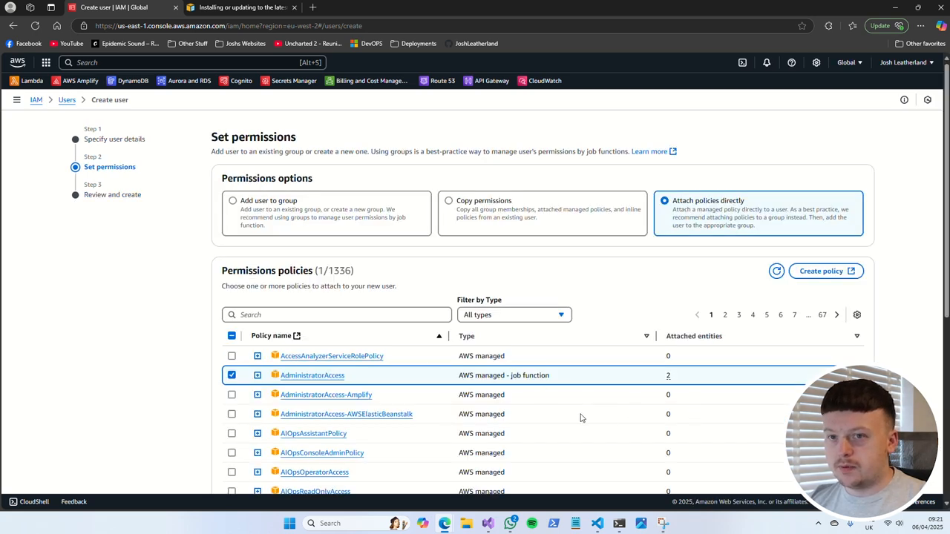
scroll(582, 418, down, 4)
click(545, 437)
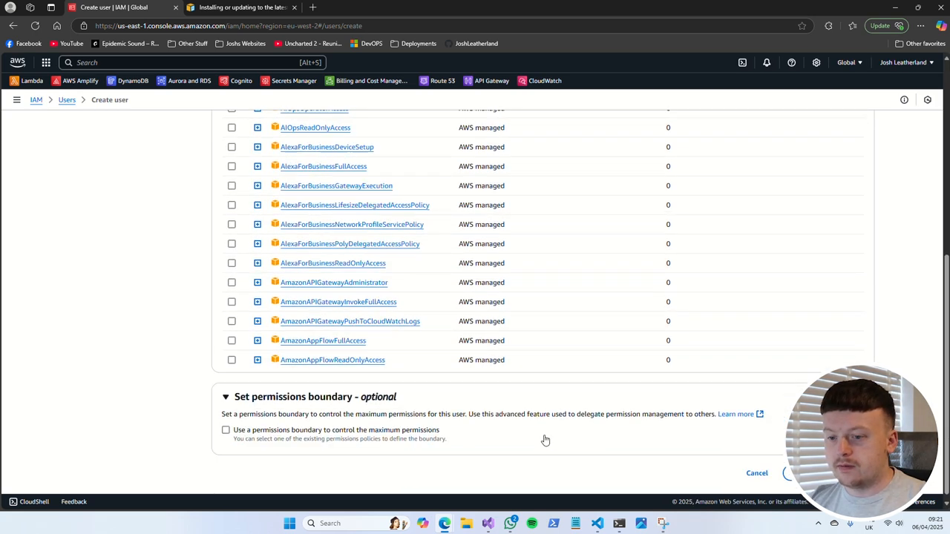
click(522, 397)
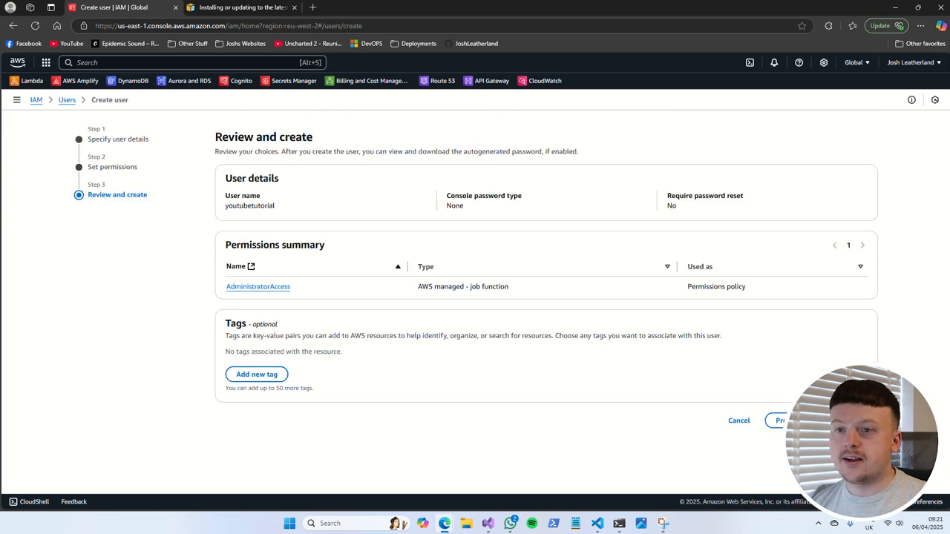
- Create the youtubetutorial user and go to the access keys in its security credentials
click(777, 420)
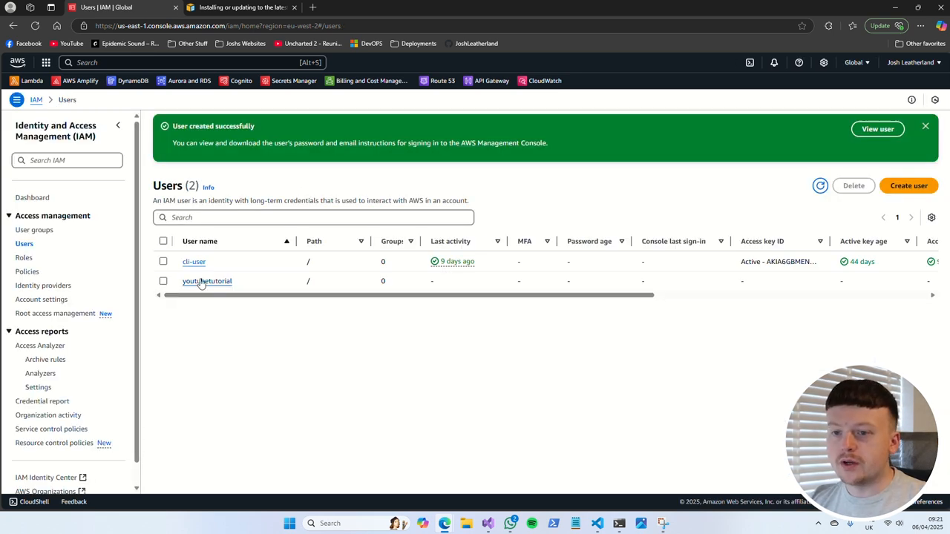
click(200, 283)
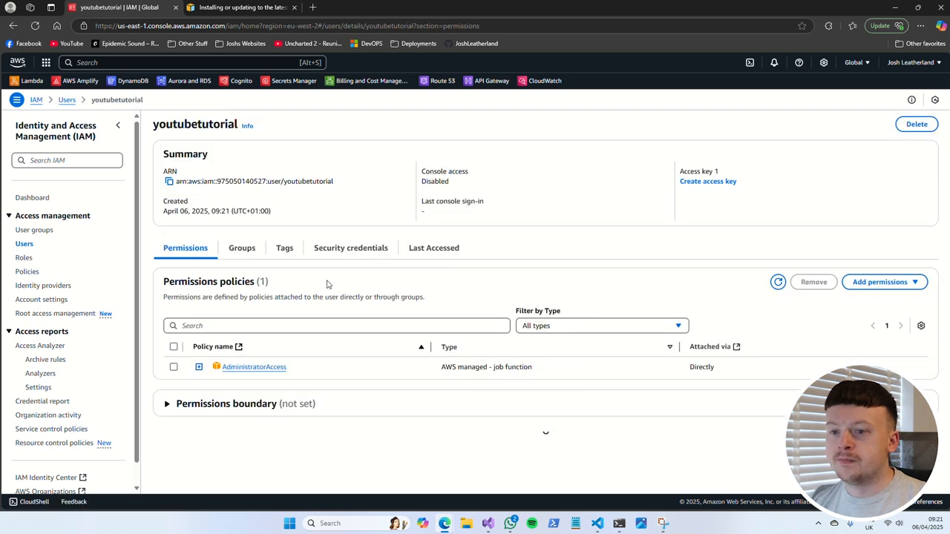
scroll(342, 296, down, 1)
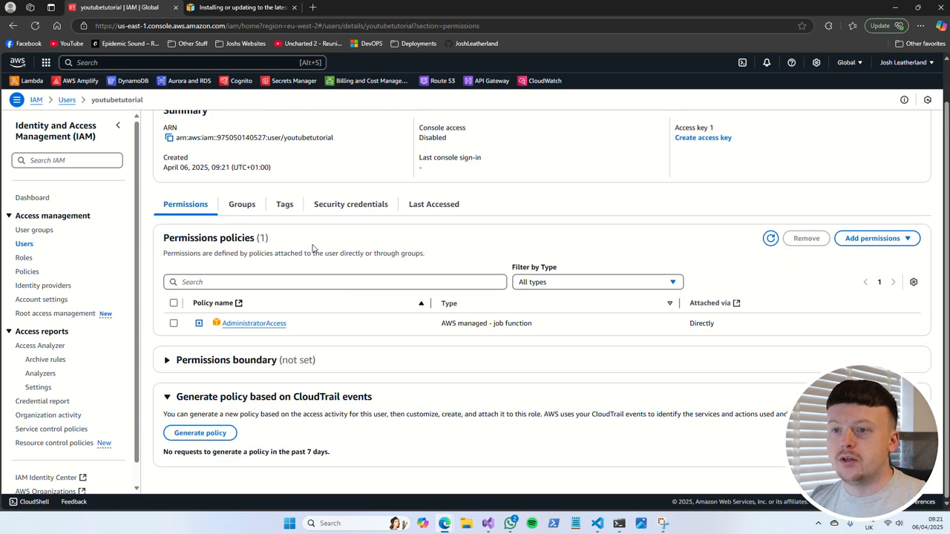
click(357, 211)
scroll(357, 265, down, 2)
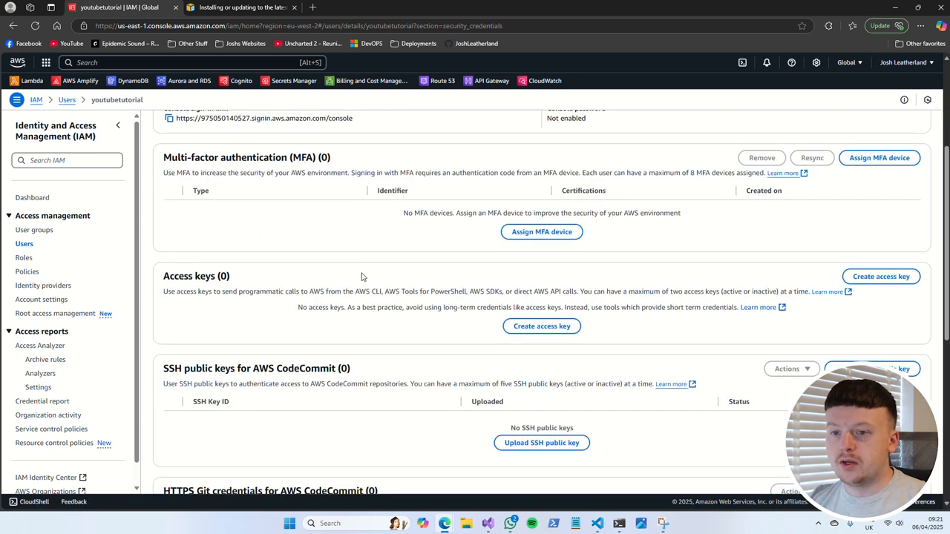
drag(168, 278, 230, 277)
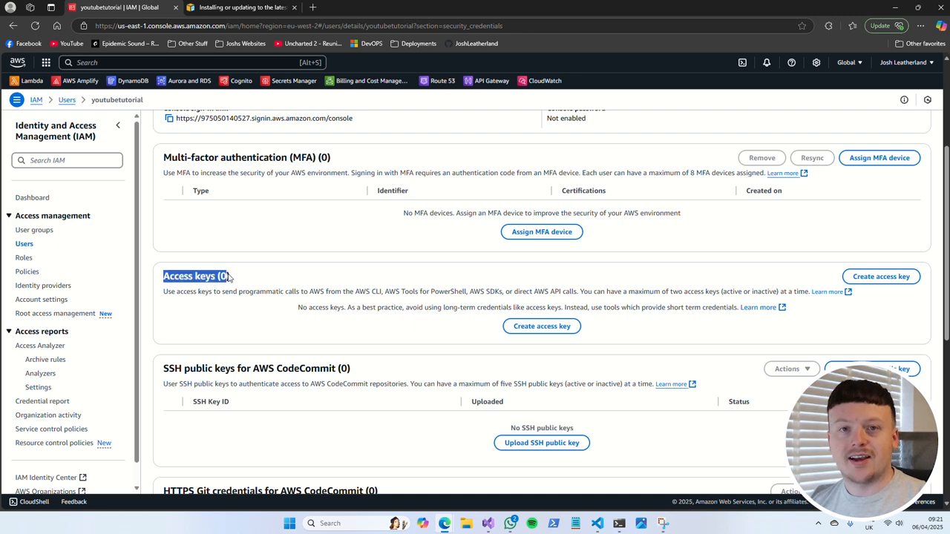
- Begin an access key for the Command Line Interface (CLI) use case and acknowledge the recommended alternatives
click(883, 278)
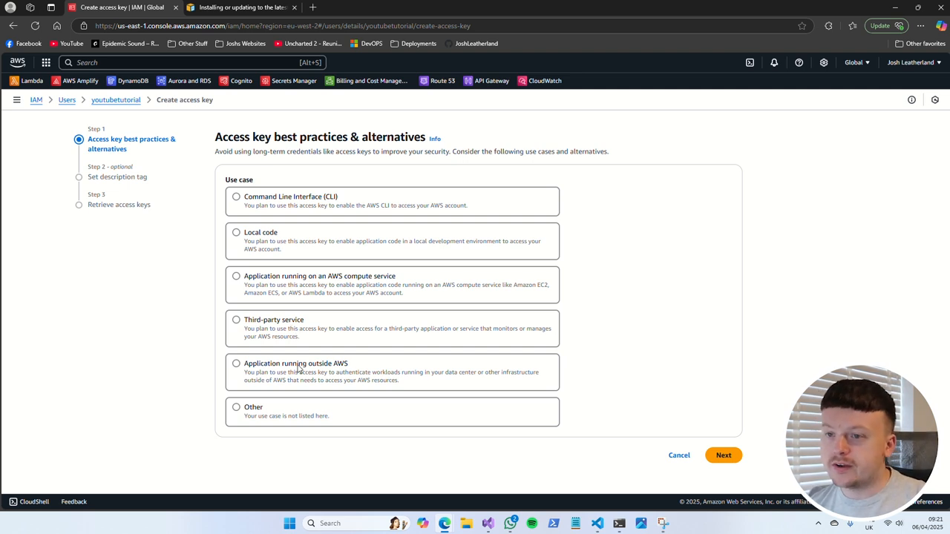
click(271, 201)
scroll(327, 231, down, 1)
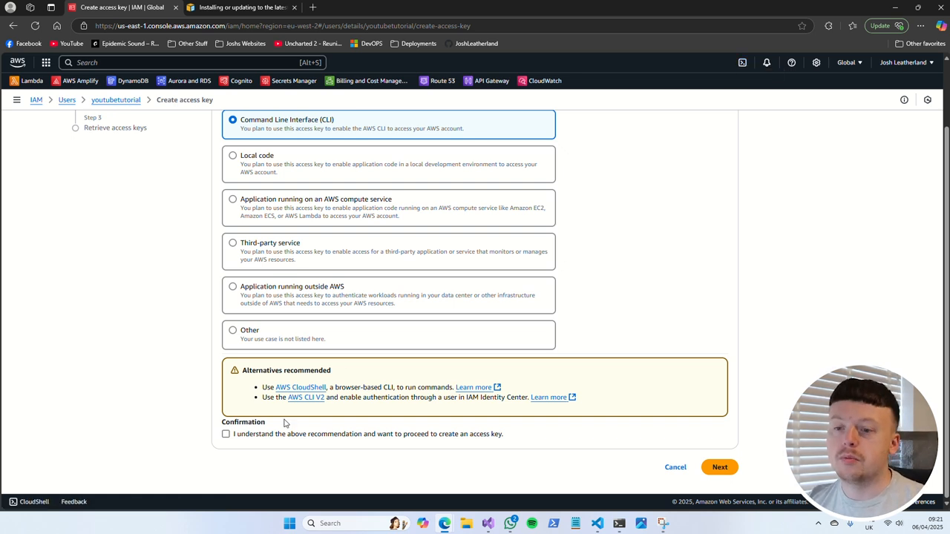
click(225, 435)
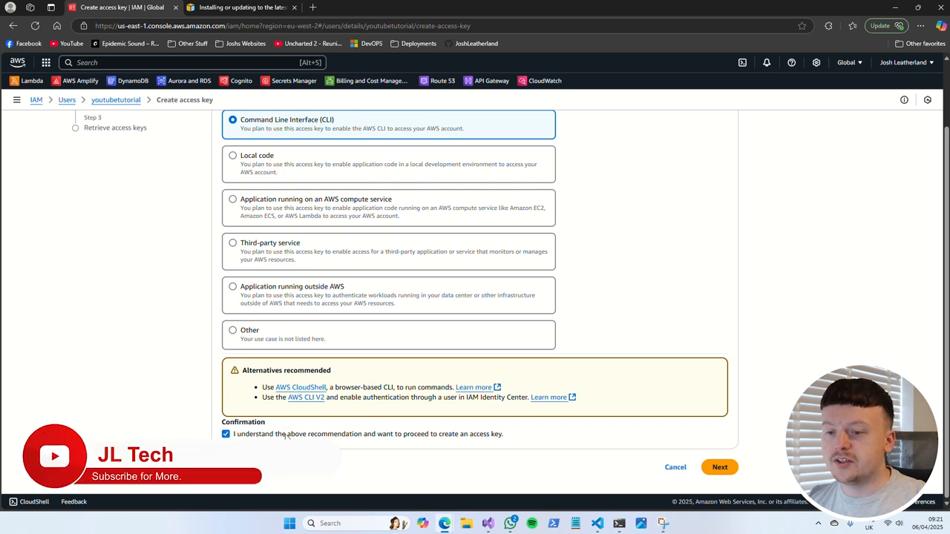
- Set the access key's description tag to Youtube-tutorial and create the key
click(719, 466)
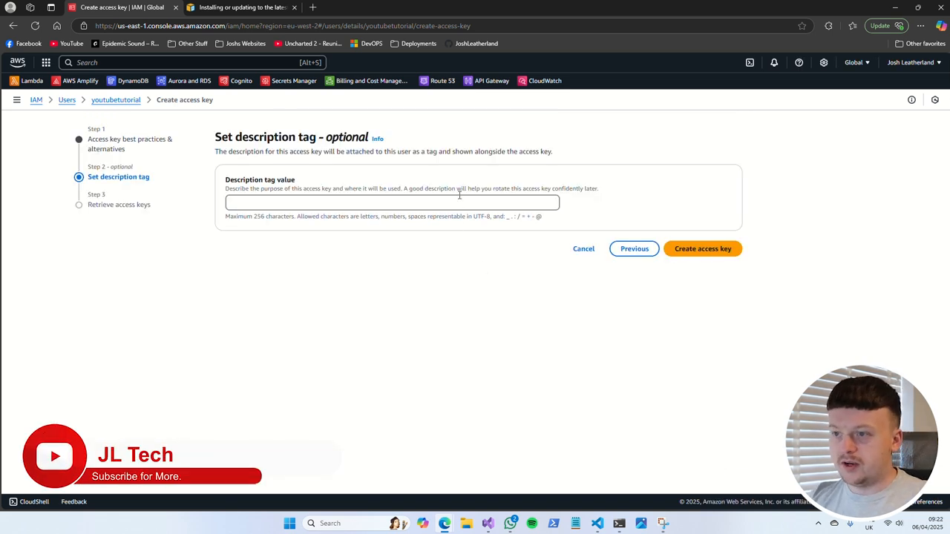
click(457, 201)
text(Youtube)
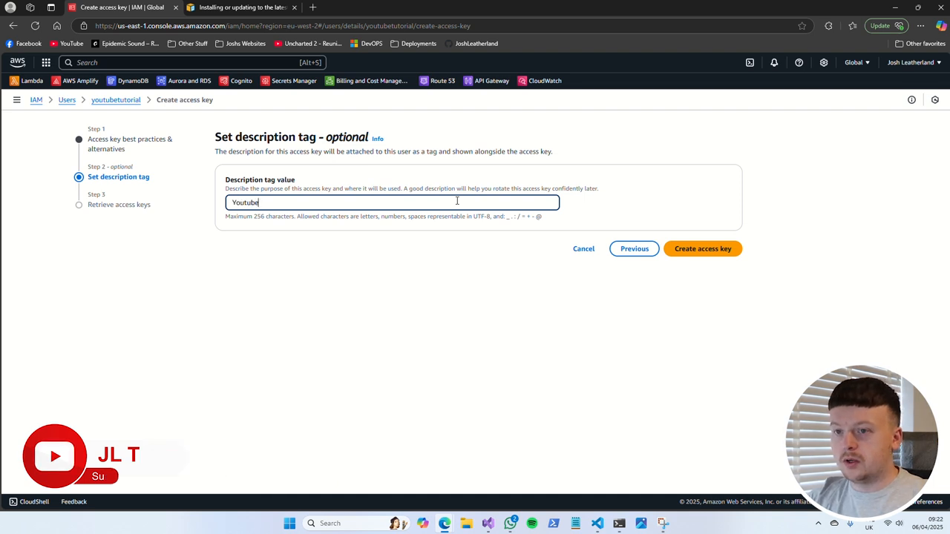
text(-tutorial)
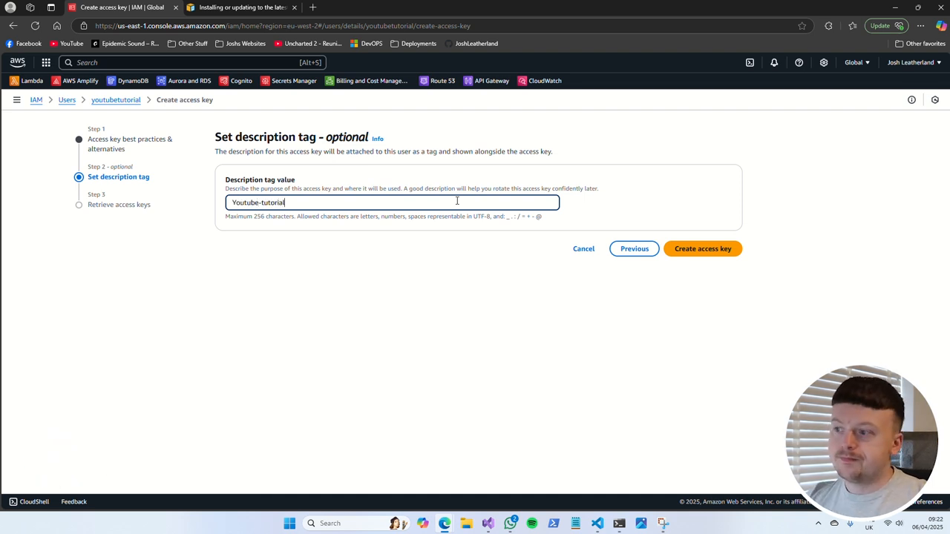
click(698, 250)
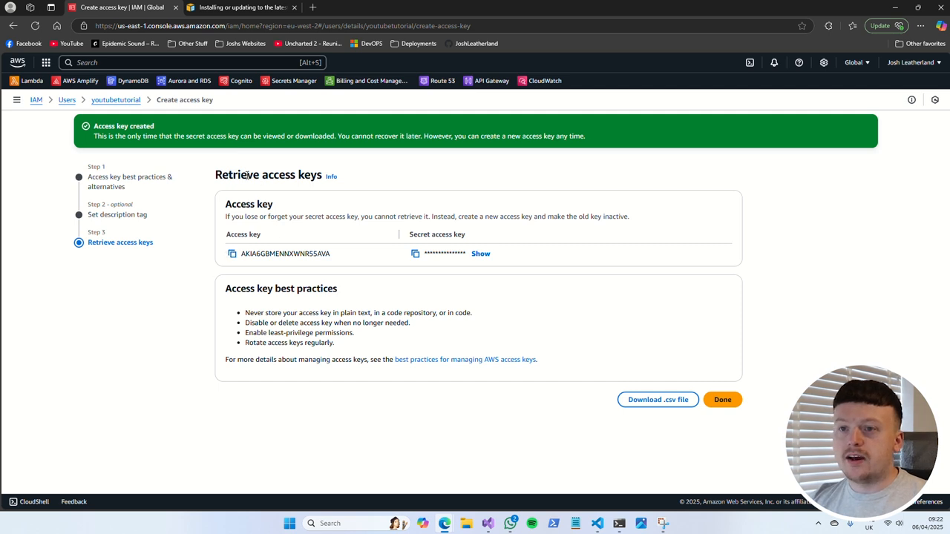
click(652, 407)
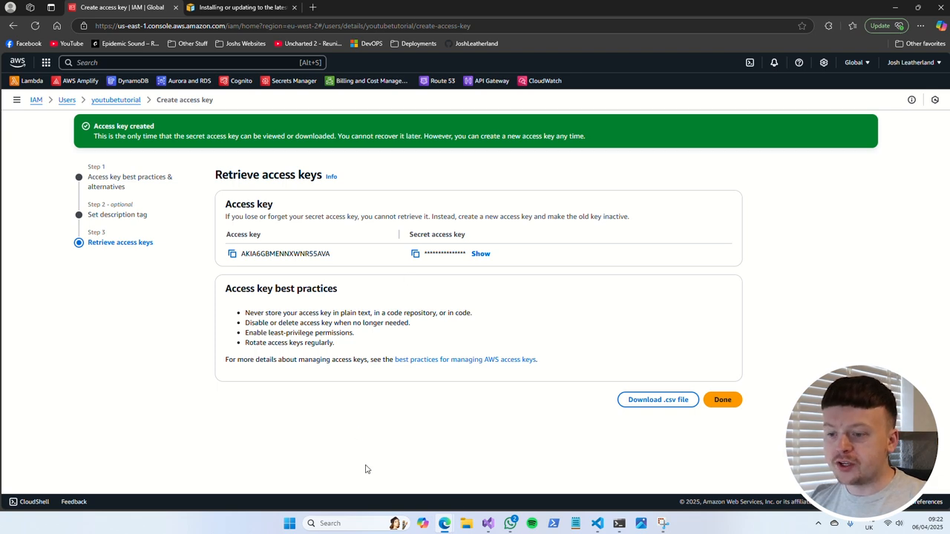
- Switch to a new Windows Terminal window, place it beside the access key details and run aws configure
click(400, 523)
text(termi)
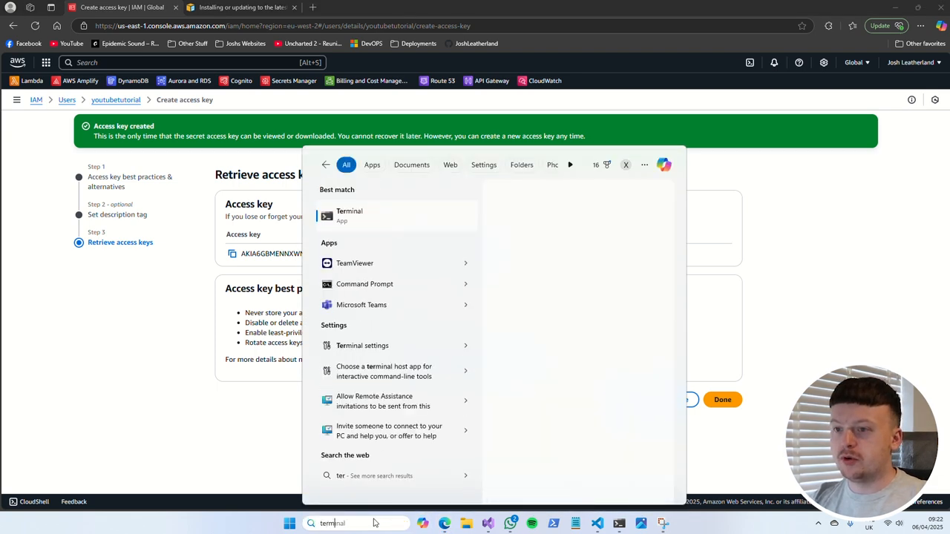
key(Return)
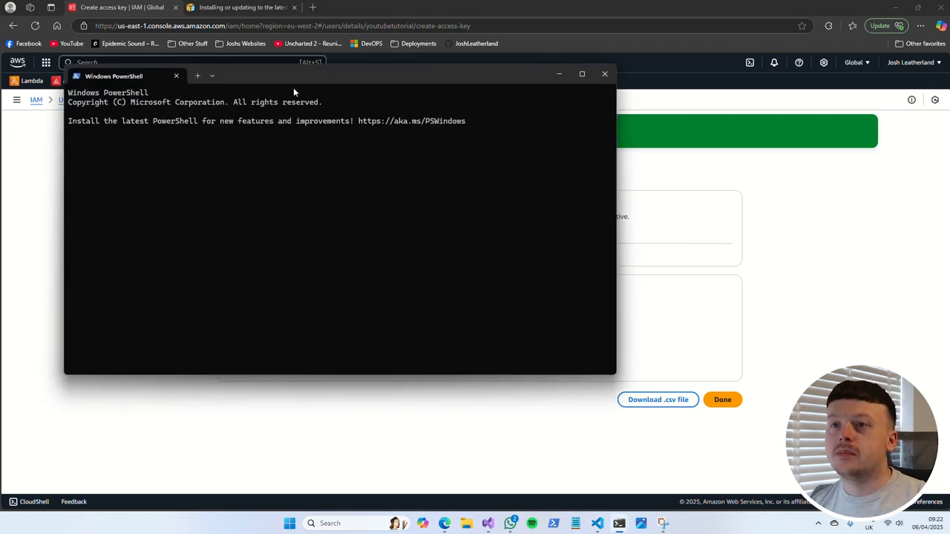
drag(305, 71, 558, 111)
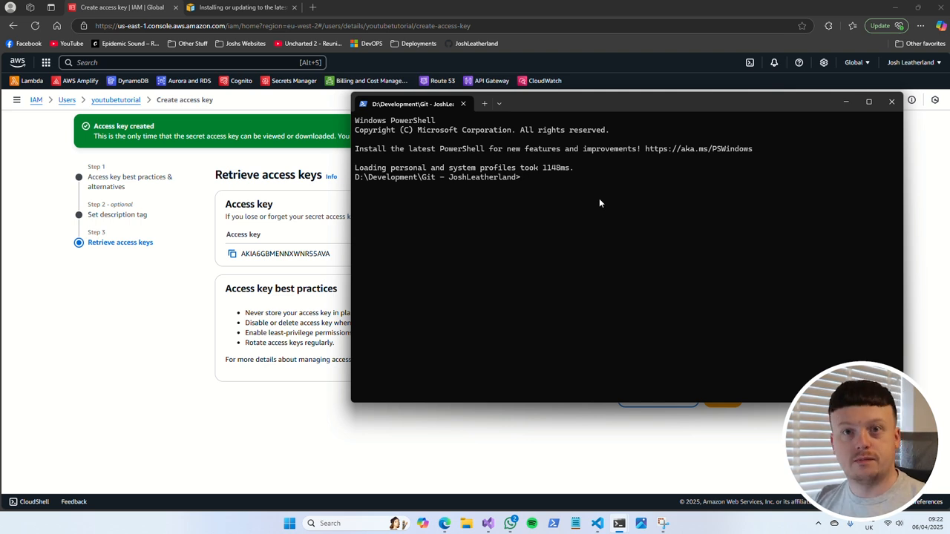
text(aws )
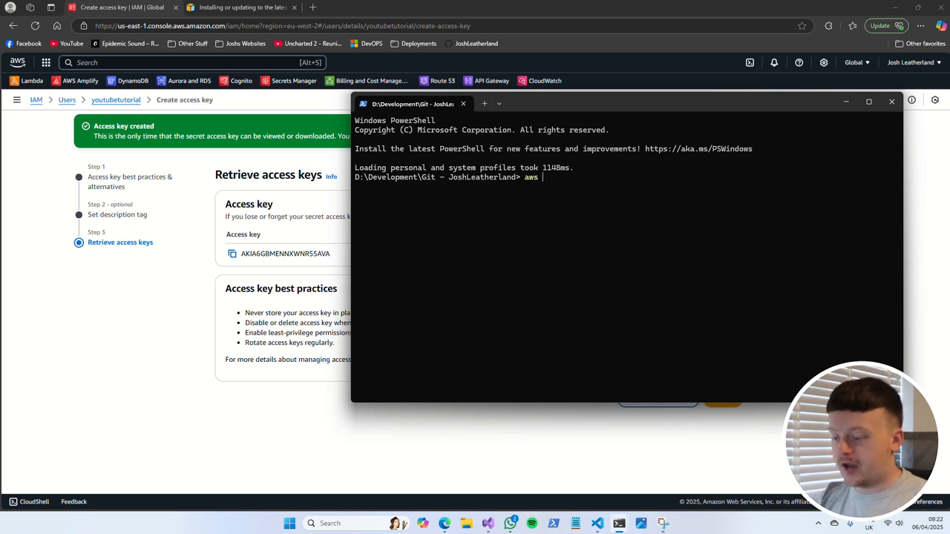
text(configure)
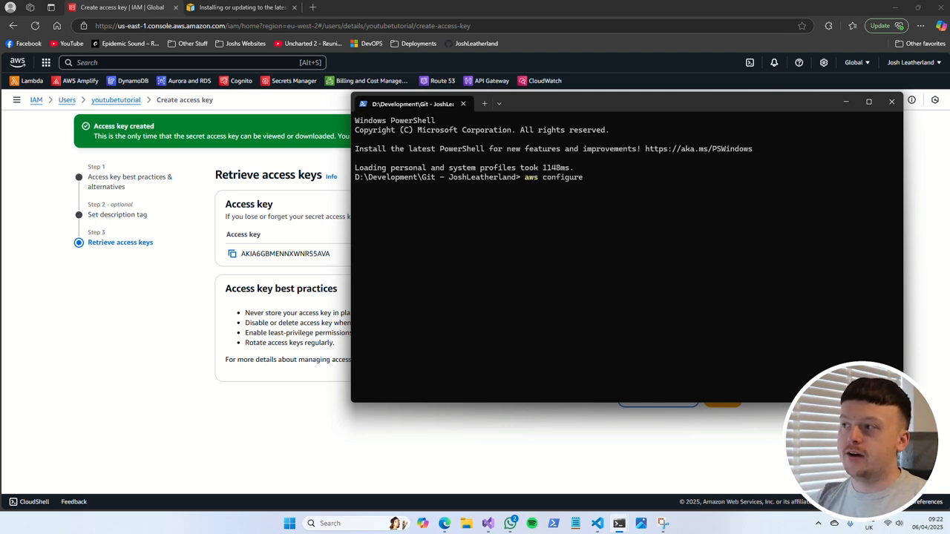
key(Return)
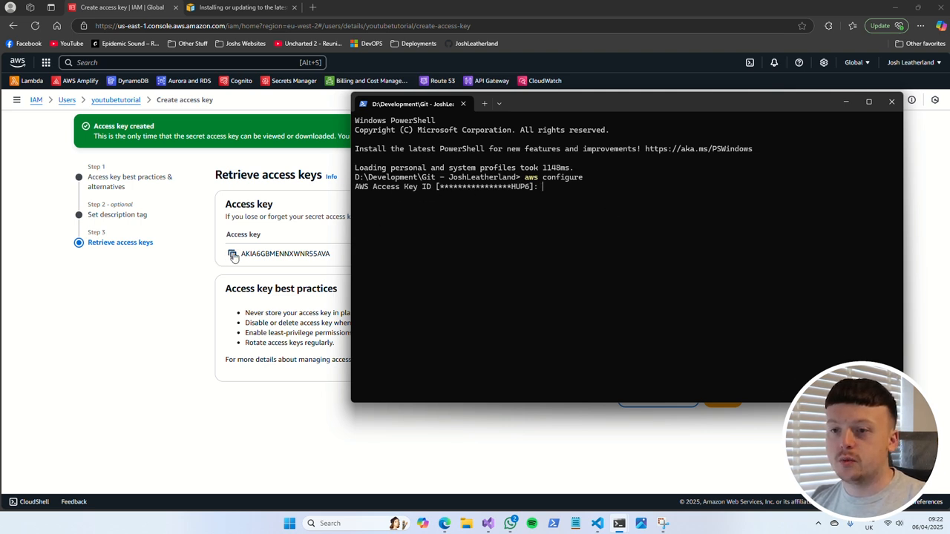
- Copy the new access key from the AWS console and submit it as the AWS Access Key ID in the terminal
click(232, 254)
click(619, 524)
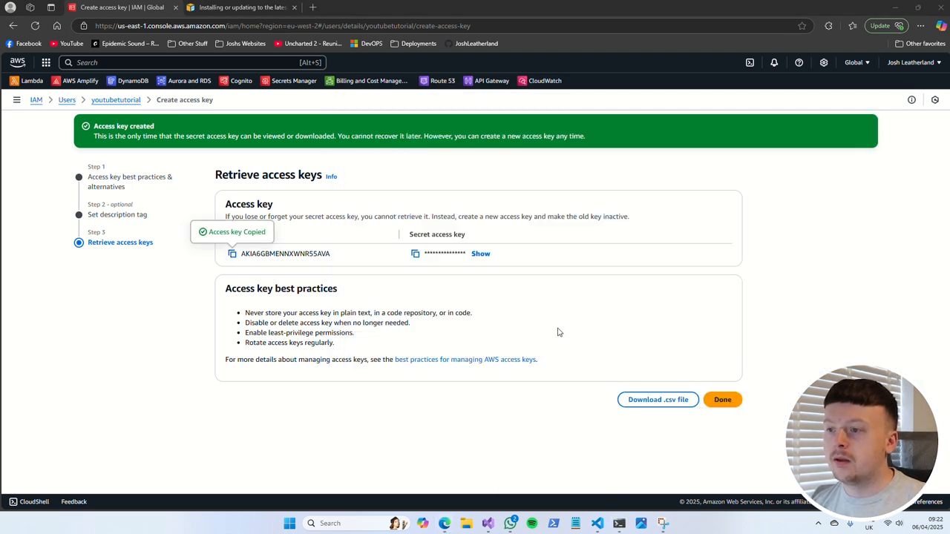
click(651, 460)
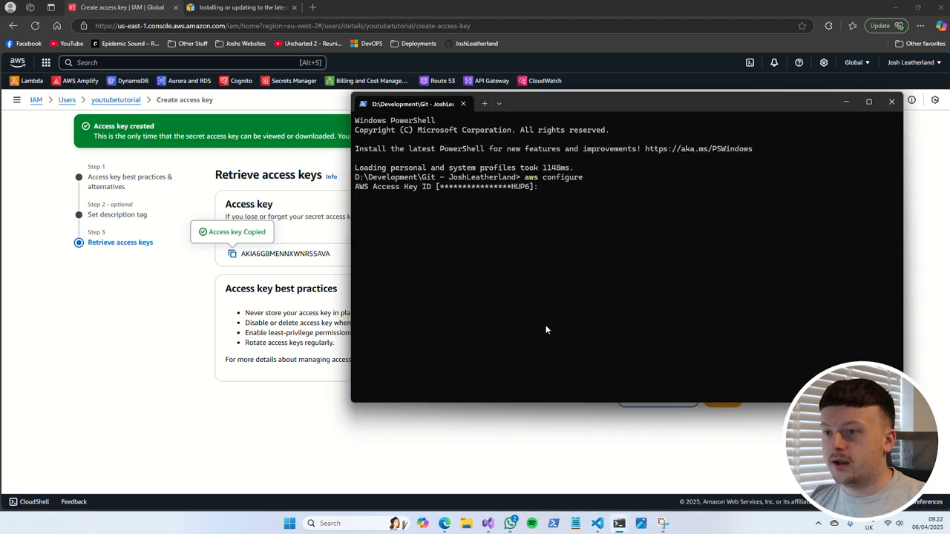
key(ctrl+v)
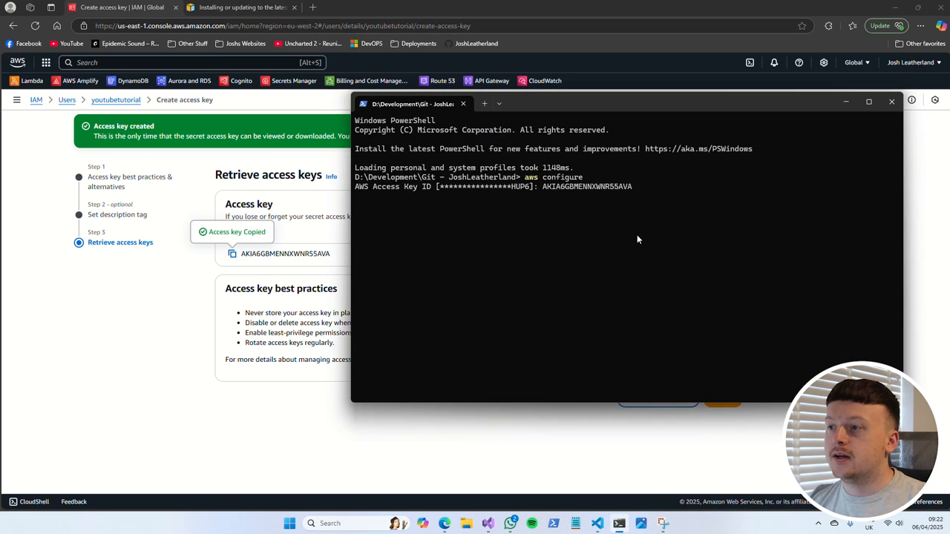
key(Return)
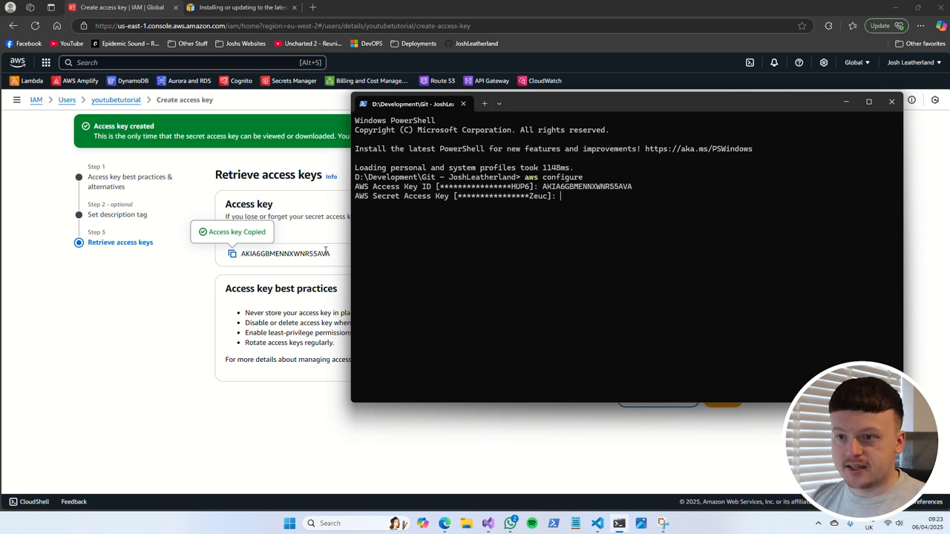
- Copy the secret access key from the AWS console and submit it as the AWS Secret Access Key in the terminal
key(alt+Tab)
click(415, 254)
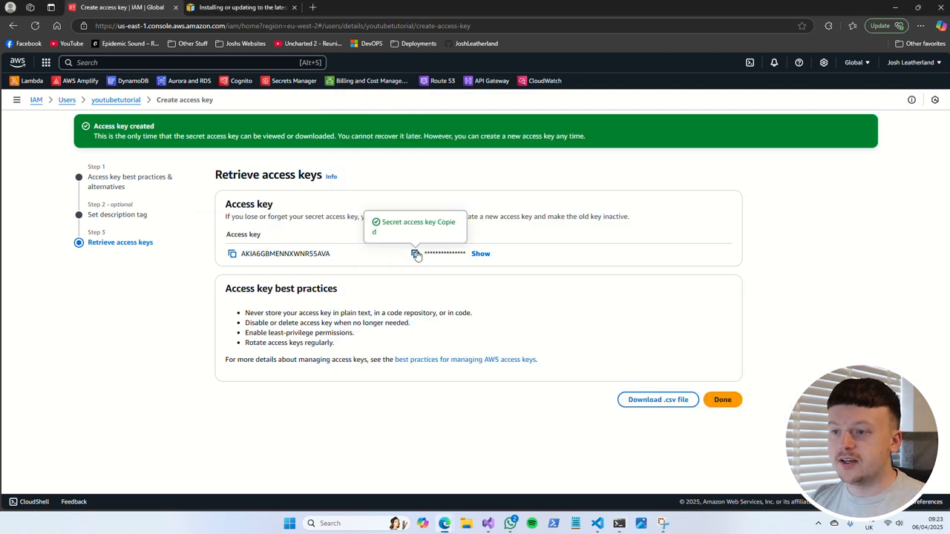
click(618, 524)
key(ctrl+v)
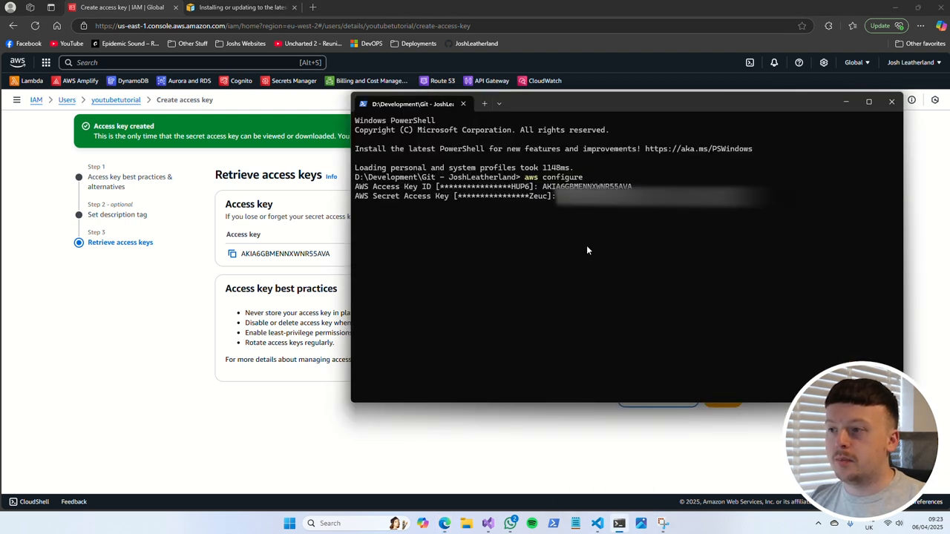
key(Return)
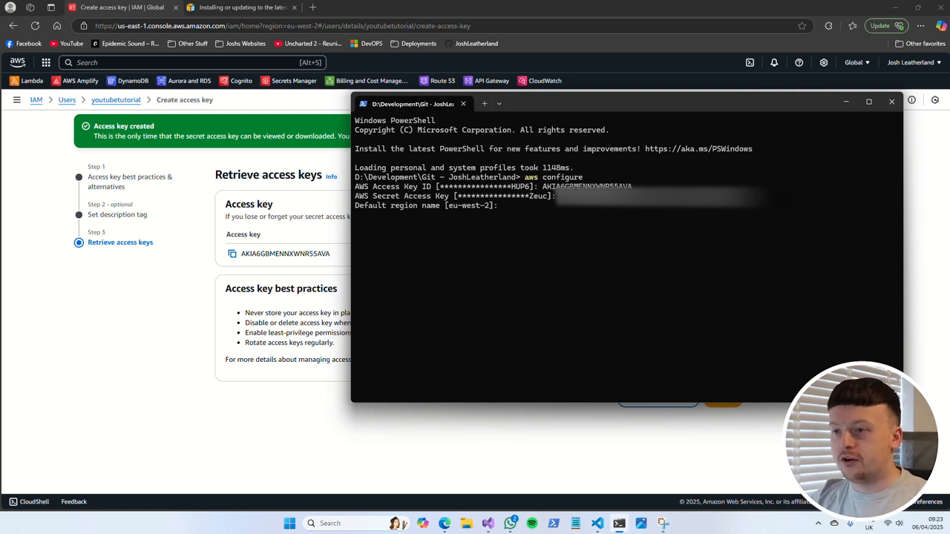
- Set the default region name to eu-west-2 and the default output format to json
text(eu-west-2)
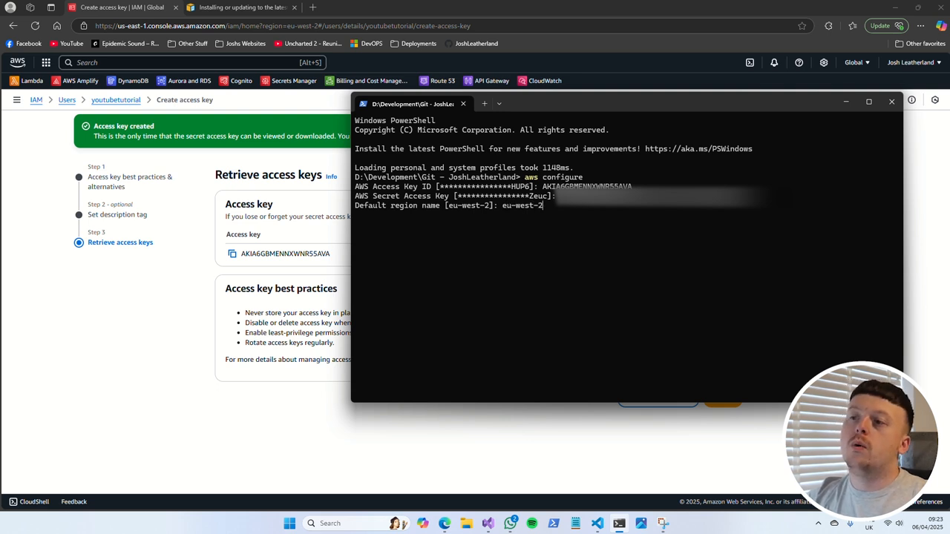
key(Return)
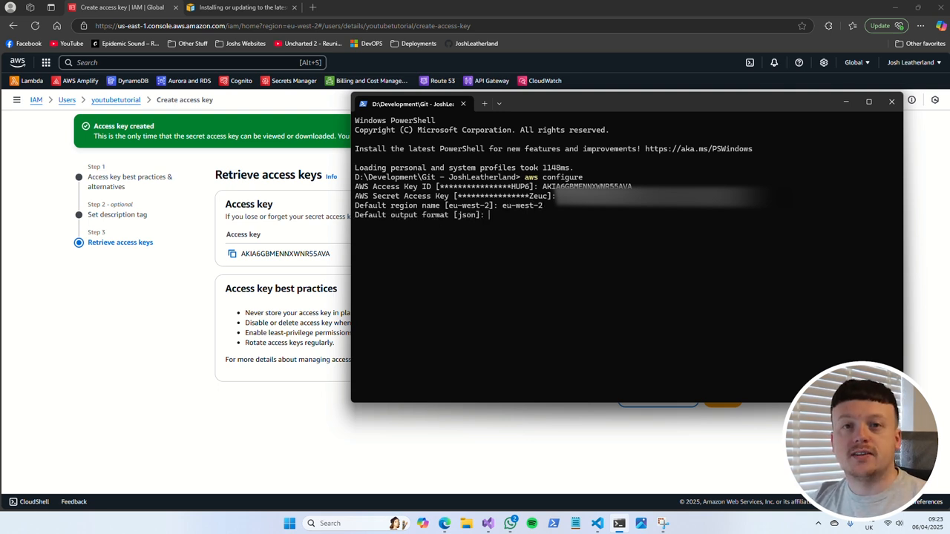
text(json)
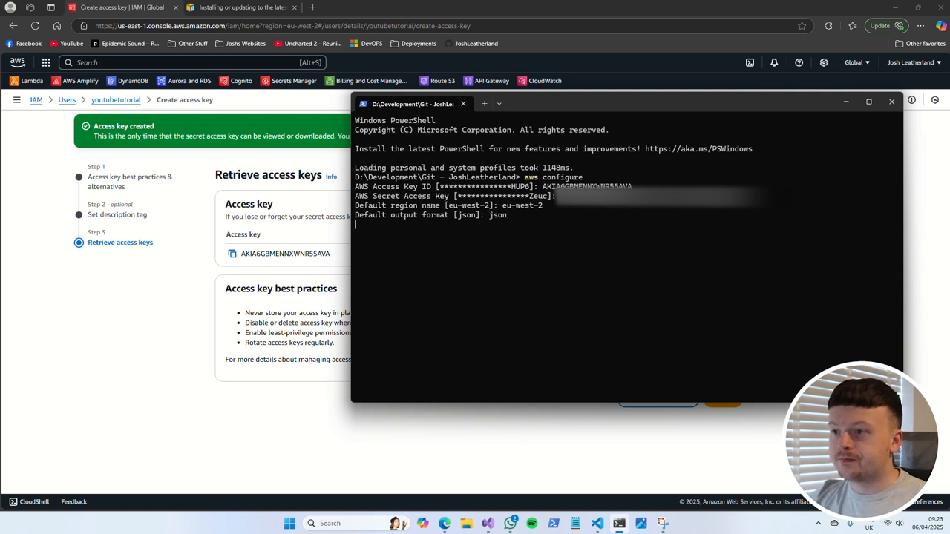
key(Return)
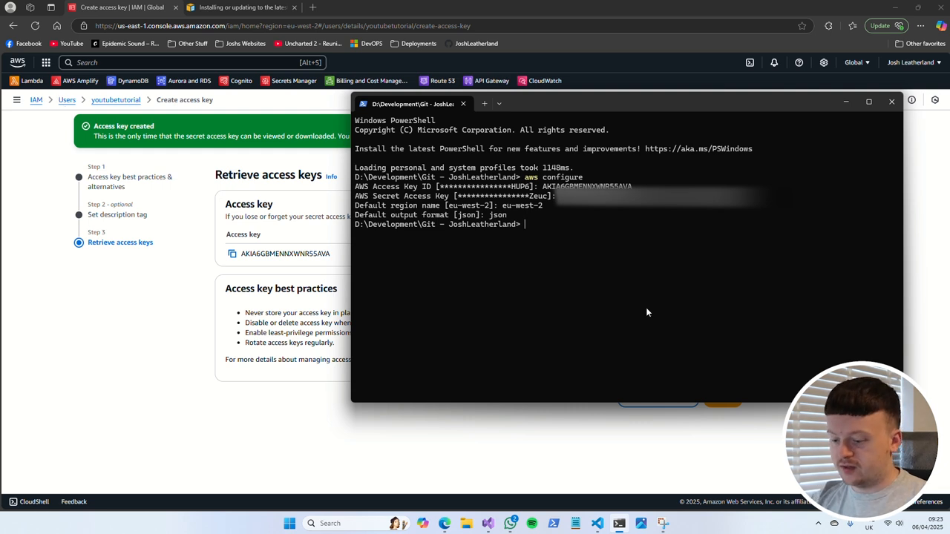
- List the account's S3 buckets with aws s3 ls and highlight the bucket name in the output
text(aws s3 )
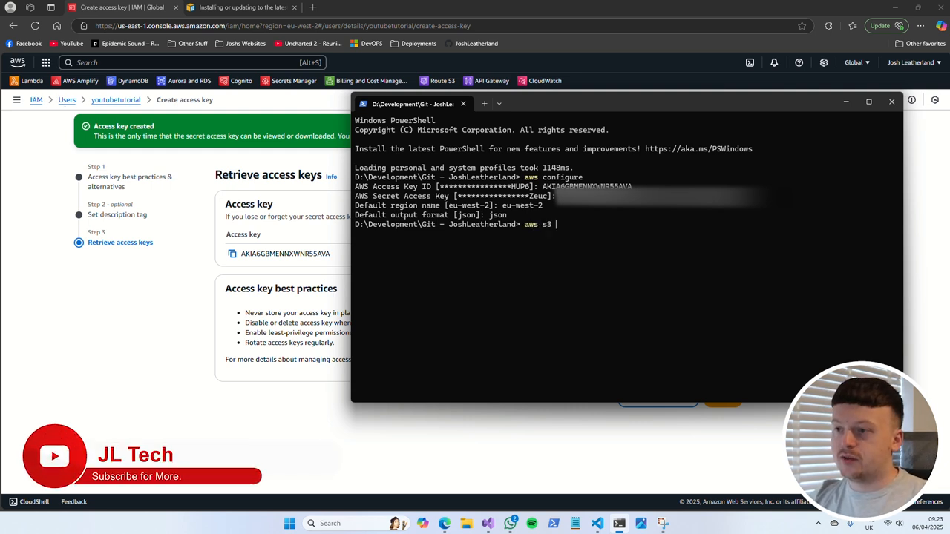
text(ls)
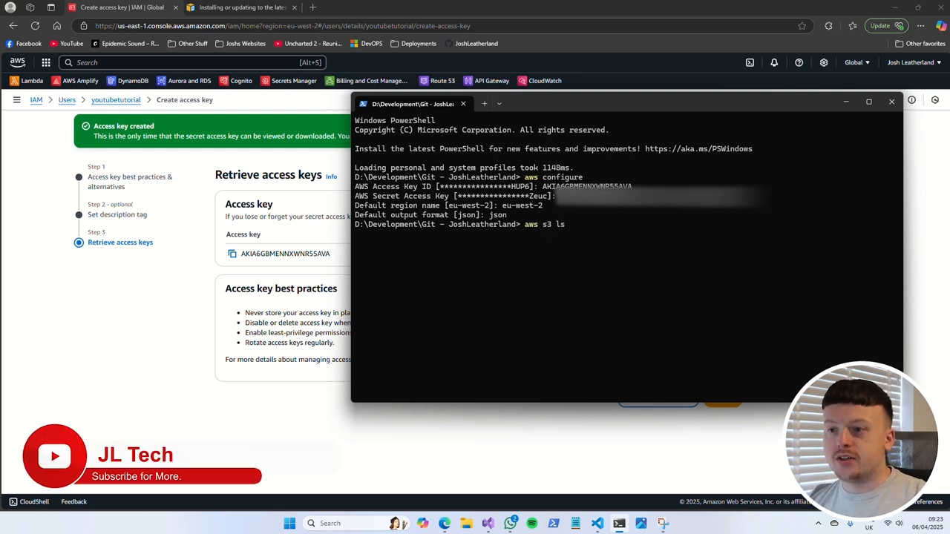
key(Return)
drag(647, 235, 444, 236)
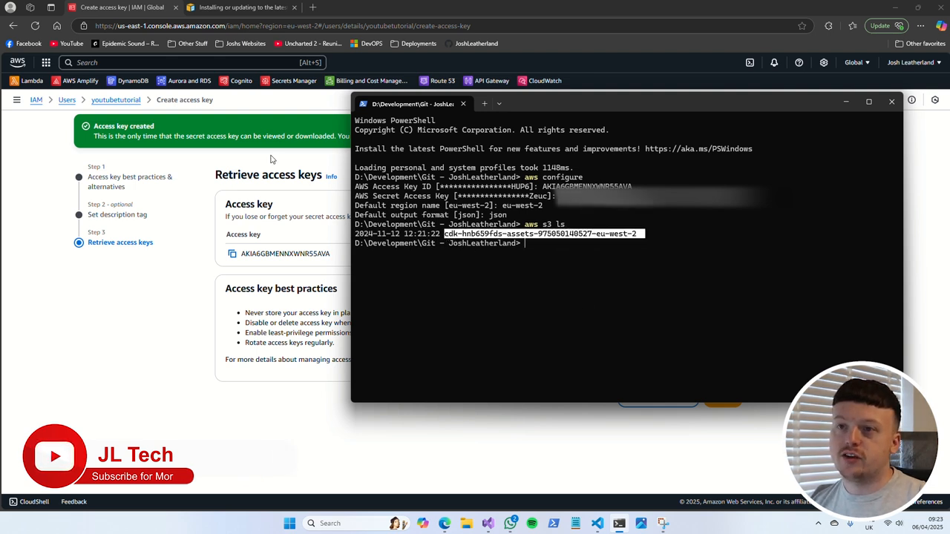
- Search for s3 in the AWS console, view the general purpose buckets and return to the terminal to compare the listing
click(213, 64)
text(s3)
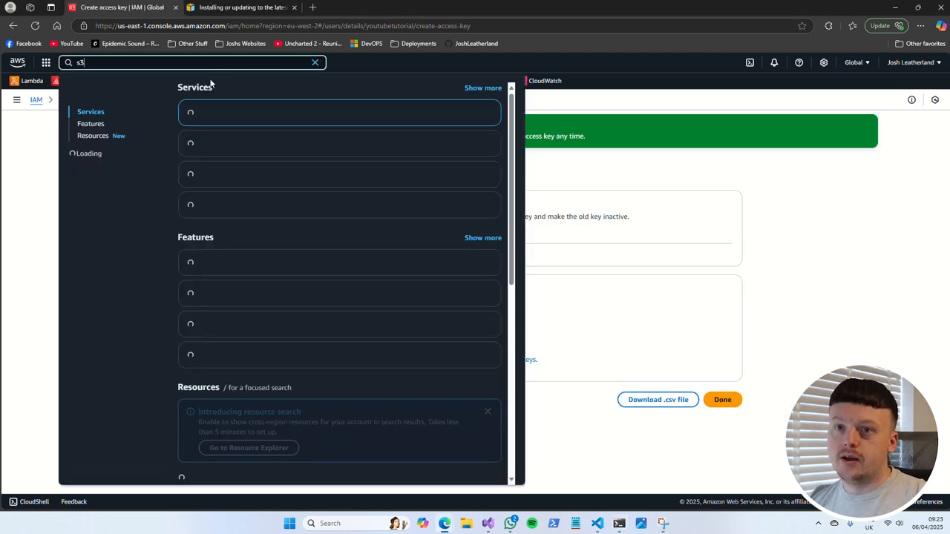
click(215, 117)
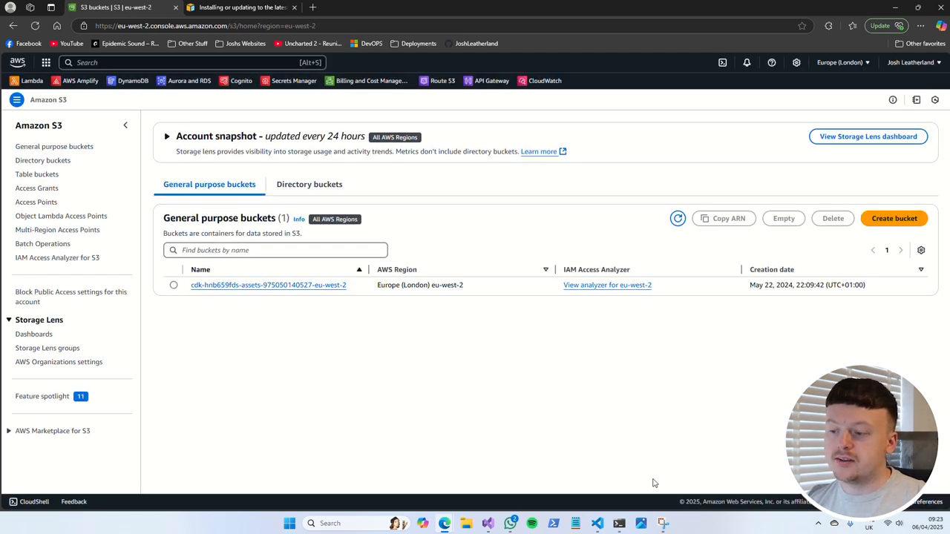
click(620, 523)
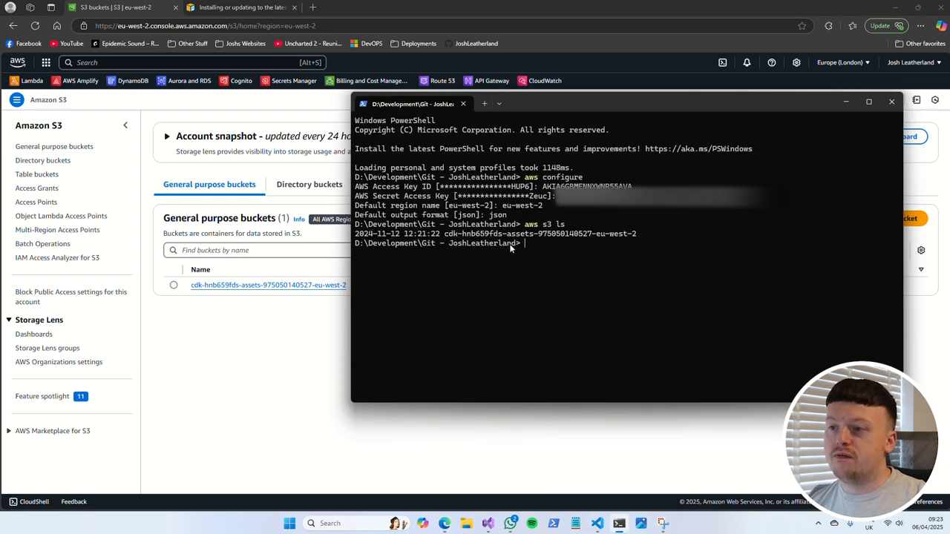